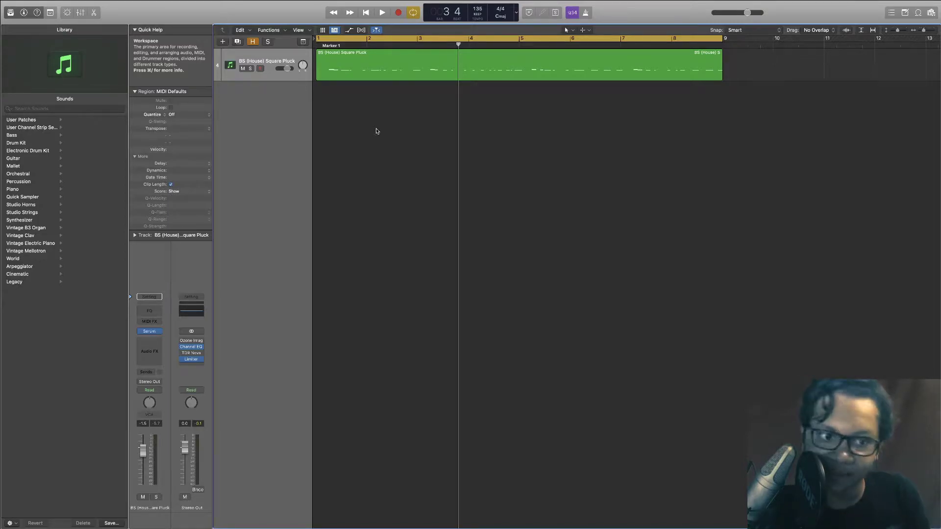
Step: Open Musical Typing and play a few notes to audition the square pluck track
key(super+k)
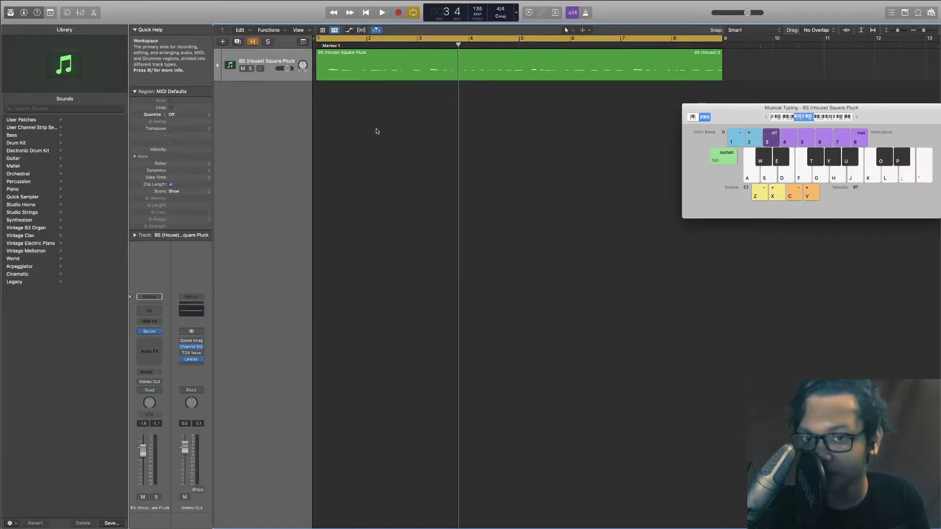
key(e)
key(w)
key(w)
key(w)
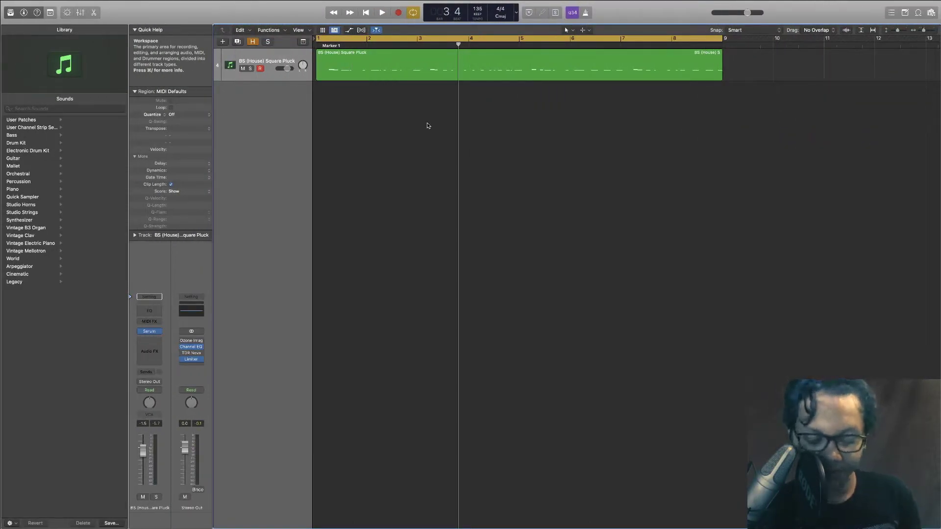
Step: Create a new software instrument track, load Serum on it, and reposition the plug-in window
key(alt+super+s)
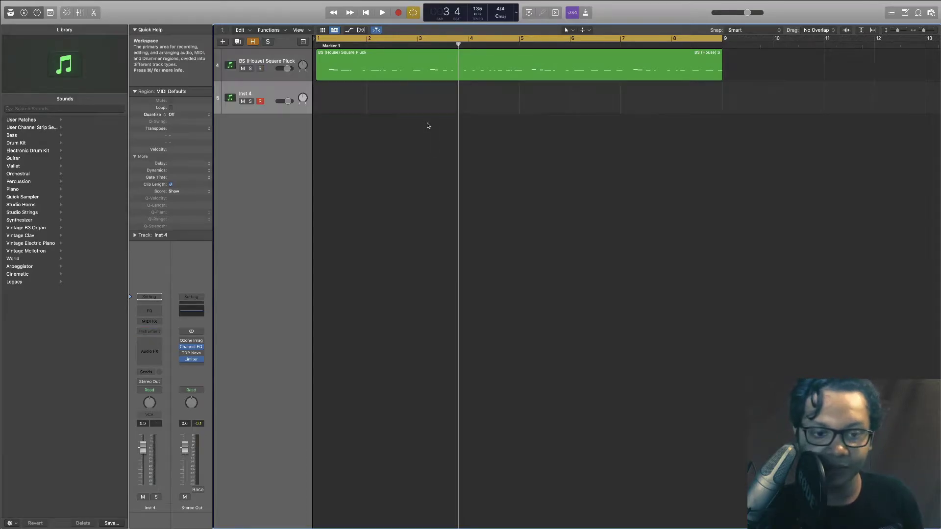
click(160, 334)
click(167, 350)
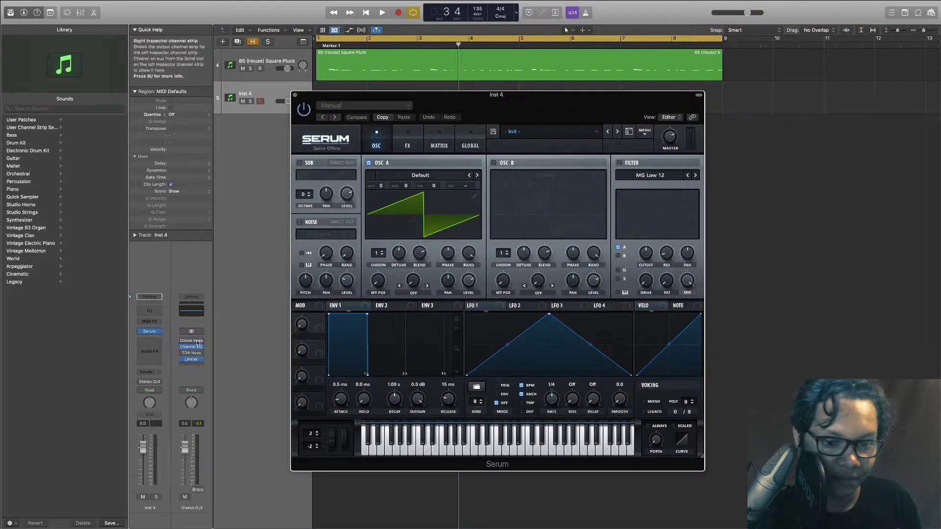
drag(546, 123, 618, 84)
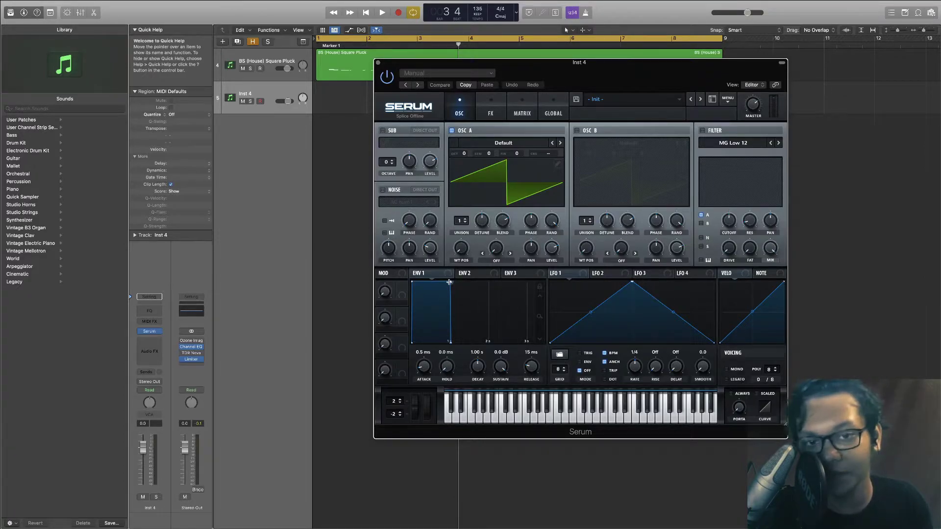
Step: Shape ENV 1 as a pluck with 0.0 ms attack, 416 ms decay, minimum sustain and 171 ms release
drag(449, 282, 427, 363)
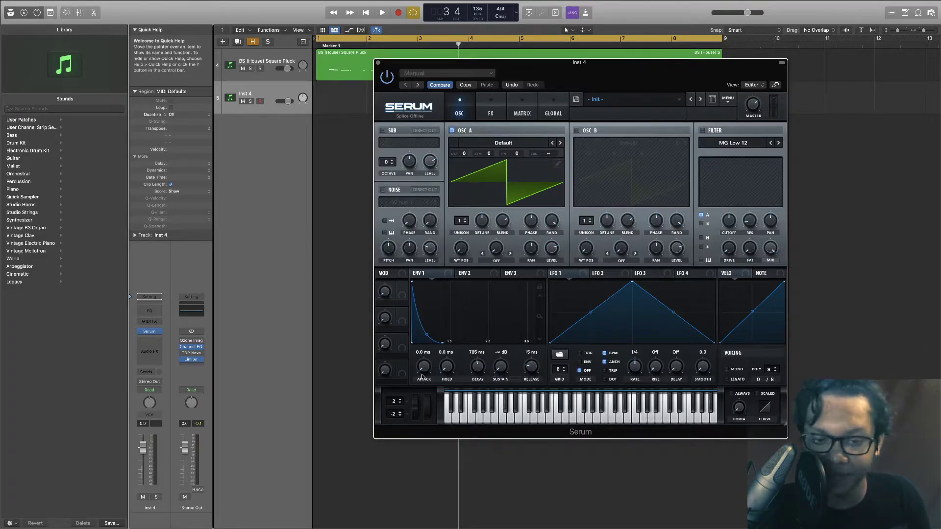
drag(481, 366, 481, 373)
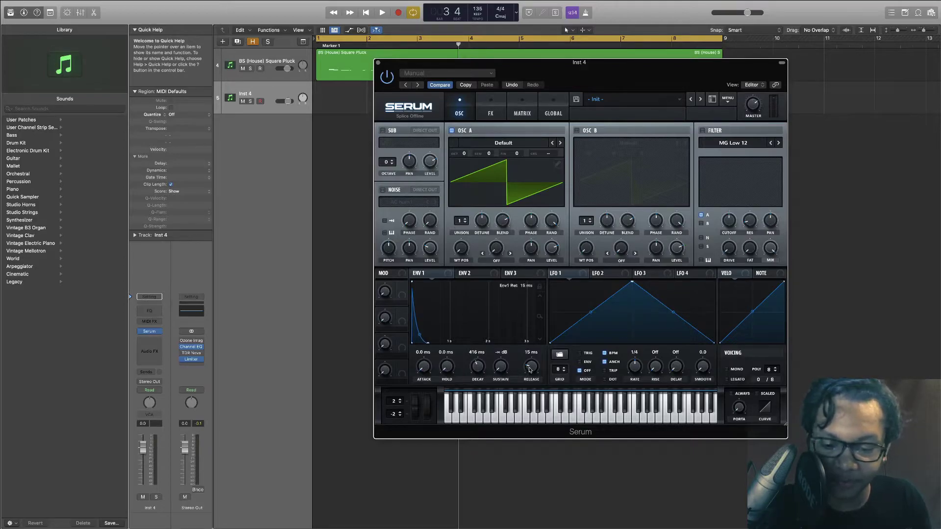
drag(530, 369, 535, 366)
Step: Open Musical Typing and play repeated notes to audition the plucked envelope
key(super+k)
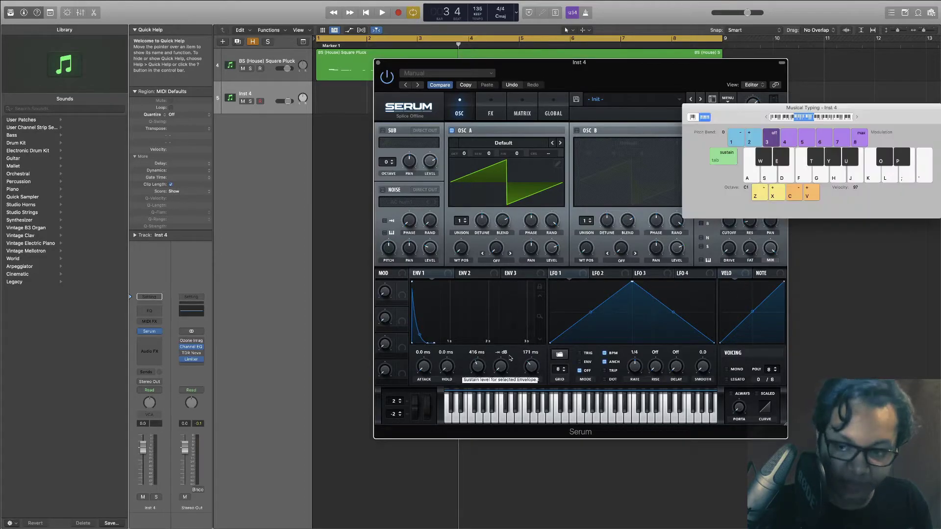
key(a)
key(a)
key(a)
key(a)
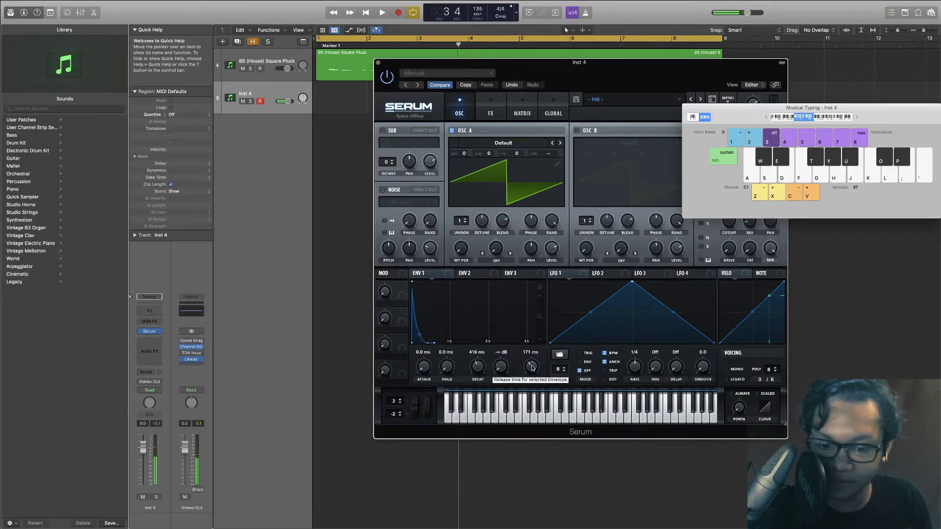
Step: Audition a longer ENV 1 release, then settle the release at 187 ms
drag(532, 368, 534, 354)
key(a)
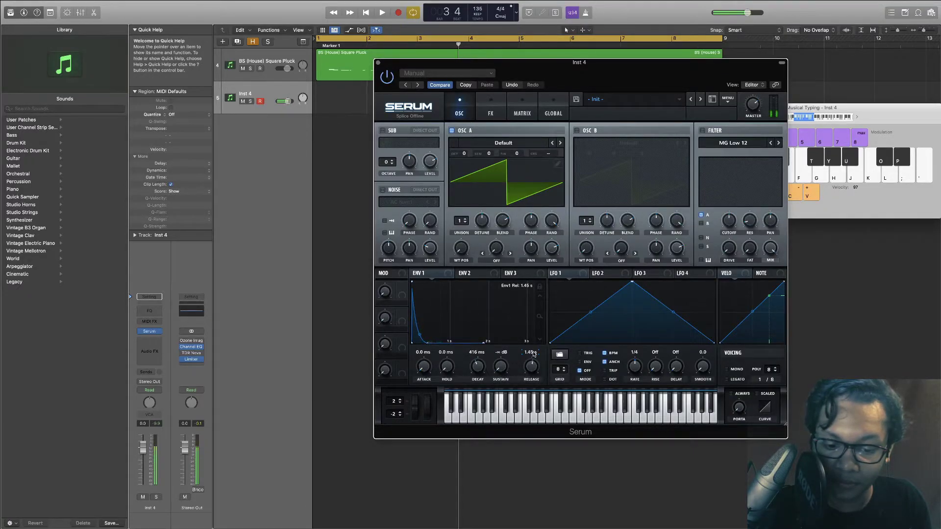
drag(533, 367, 530, 377)
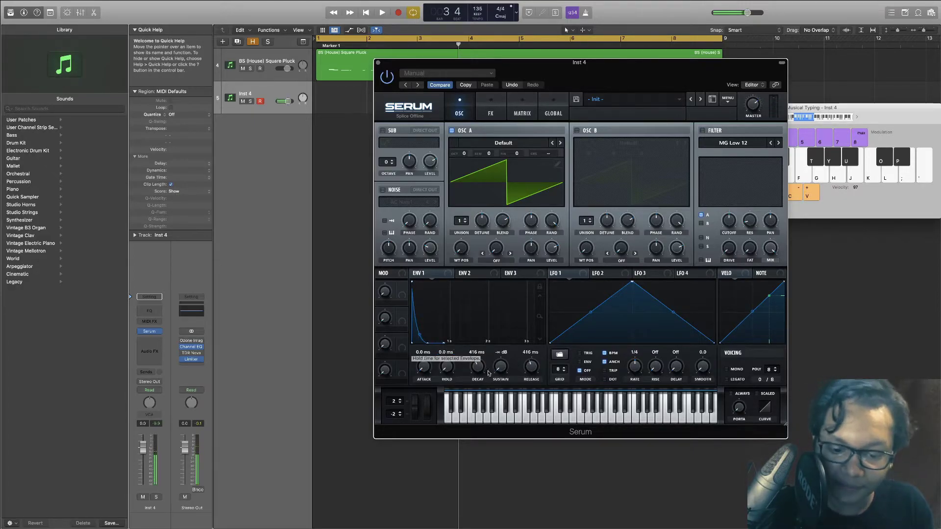
drag(530, 367, 527, 372)
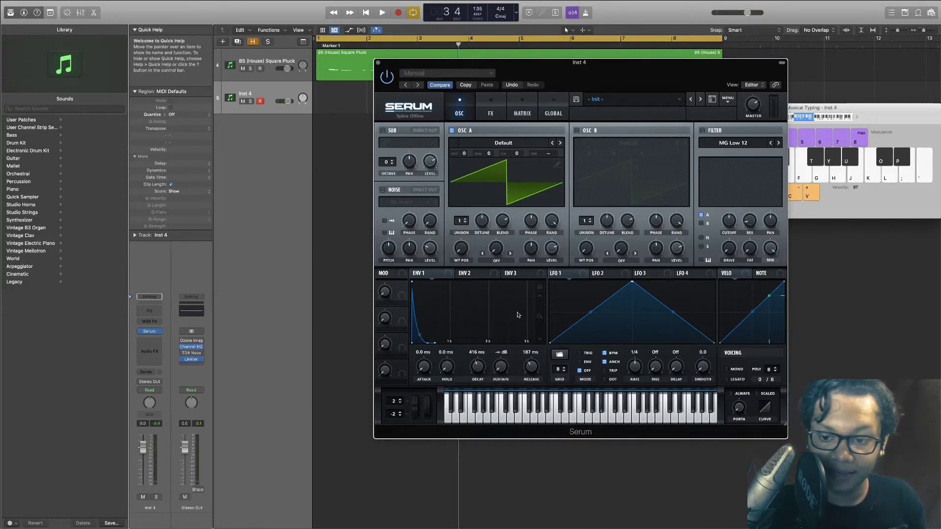
Step: Enable the filter on oscillator A, choose the High 24 type, and lower its cutoff
click(702, 131)
click(733, 143)
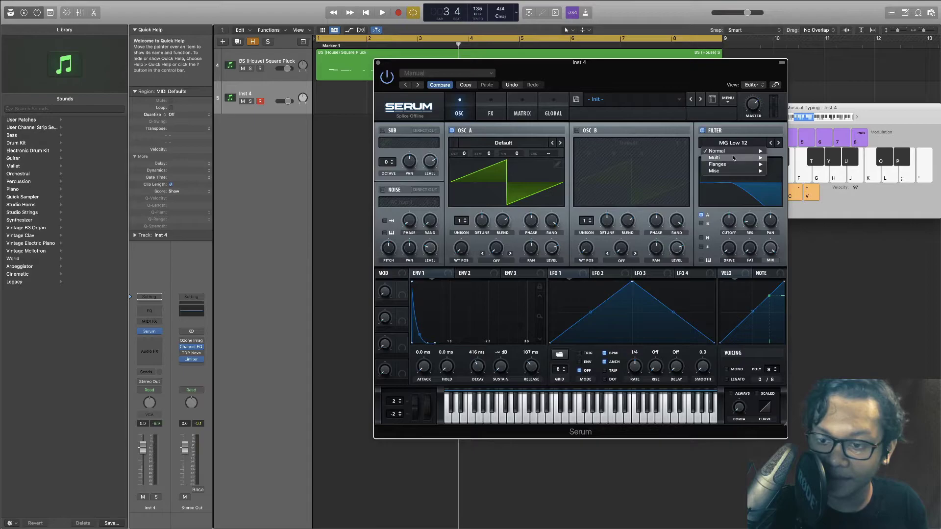
mouse_move(745, 151)
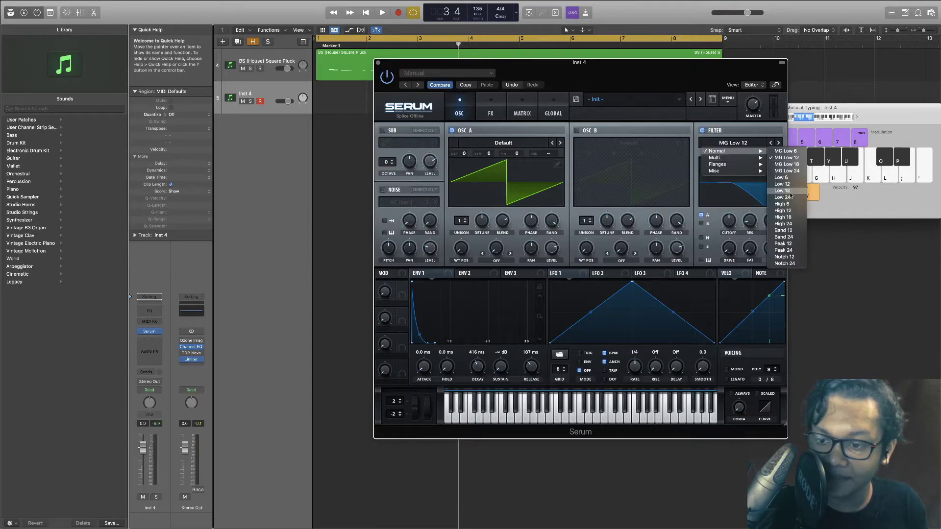
click(784, 224)
mouse_move(725, 222)
mouse_down()
mouse_move(731, 251)
mouse_move(749, 249)
mouse_move(732, 224)
mouse_move(722, 236)
mouse_up()
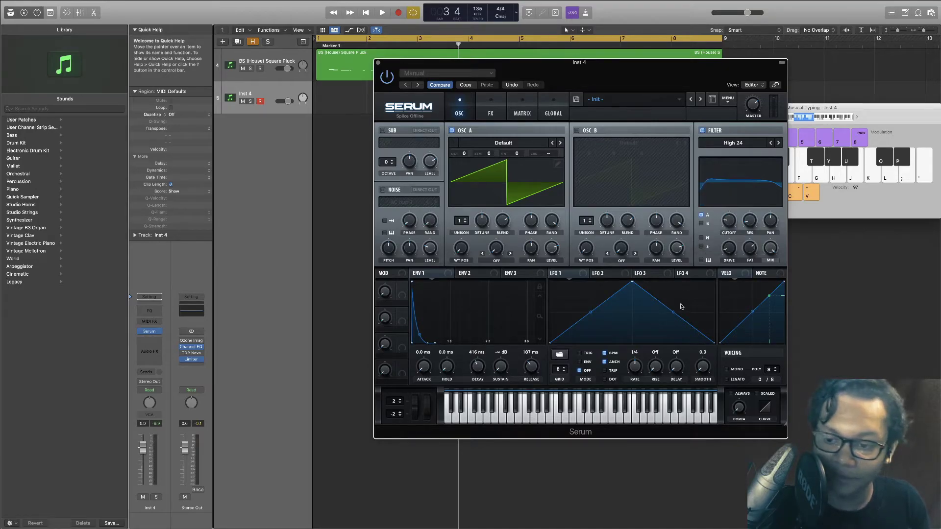
Step: Modulate the filter cutoff with ENV 1 and play repeated notes to hear the effect
drag(415, 273, 723, 228)
key(a)
key(a)
key(a)
key(a)
key(a)
key(a)
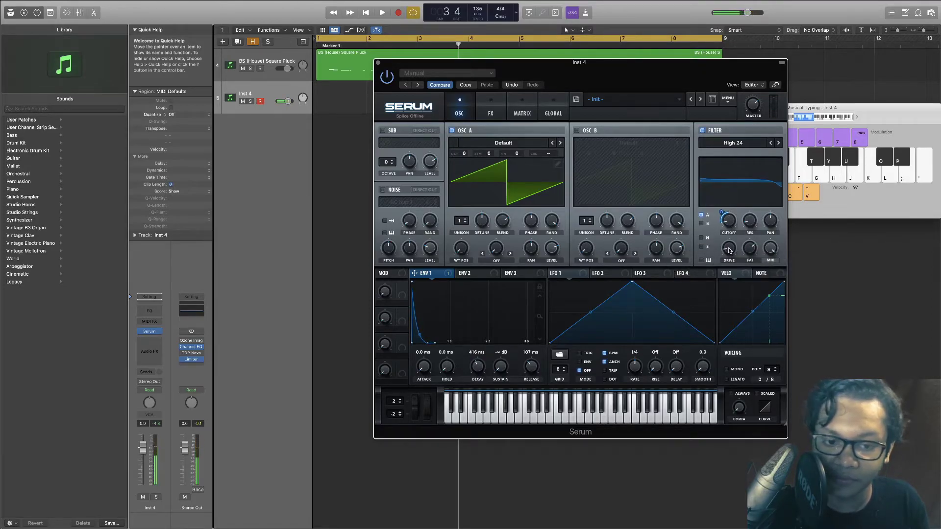
Step: Set oscillator A's octave to -1, audition it, and fine-tune the high-pass filter's cutoff
mouse_move(466, 157)
drag(465, 159, 466, 164)
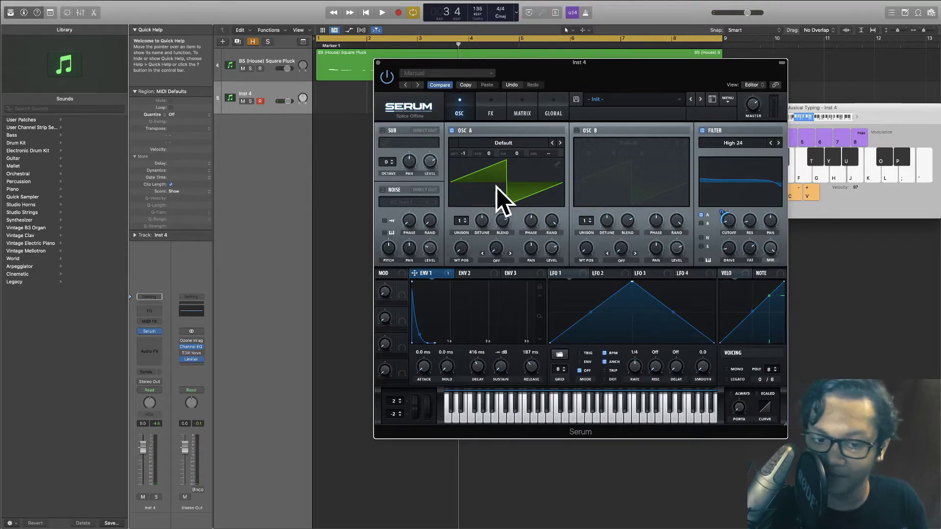
key(a)
key(a)
key(a)
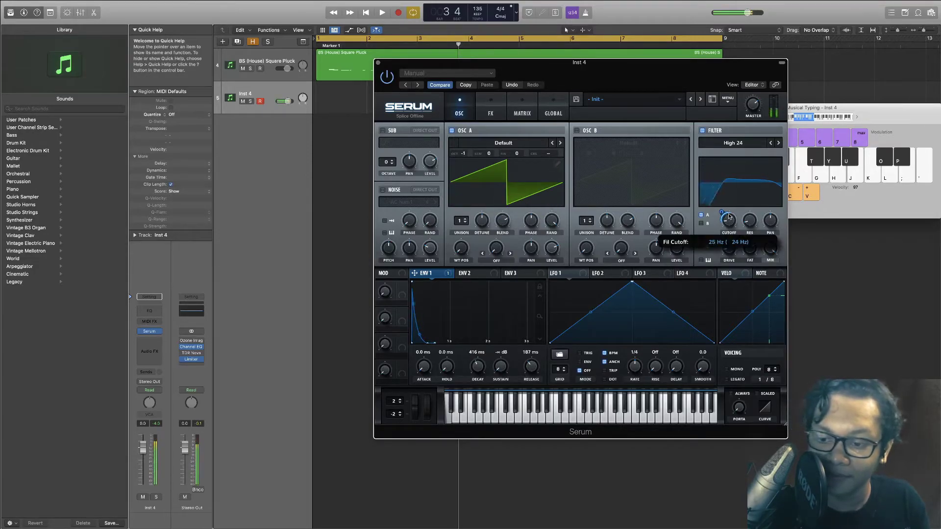
drag(729, 217, 726, 217)
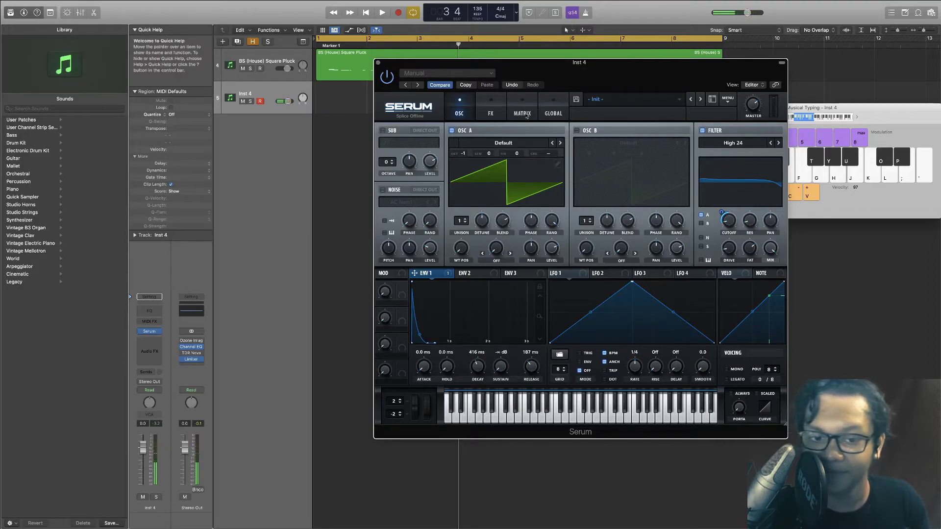
Step: Enable the Filter effect directly after Hyper/Dimension and set its type to Formant-II
click(491, 112)
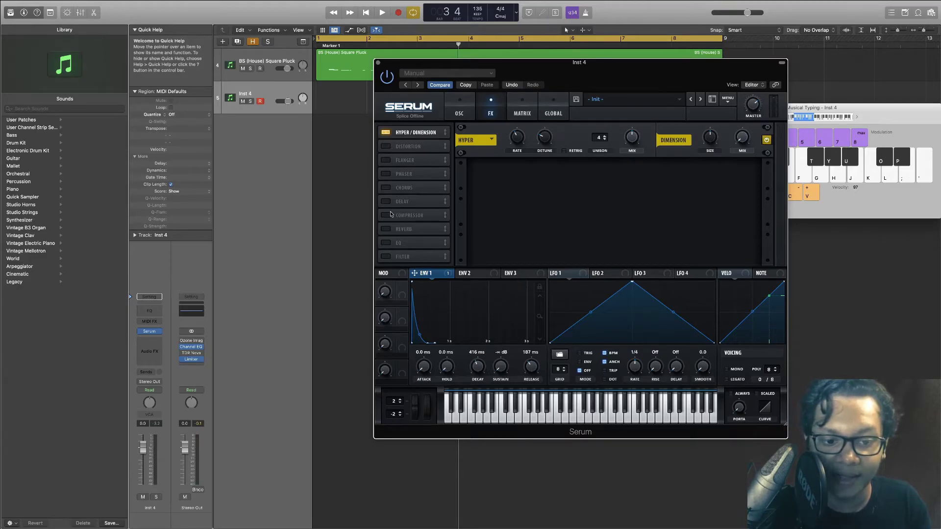
click(385, 257)
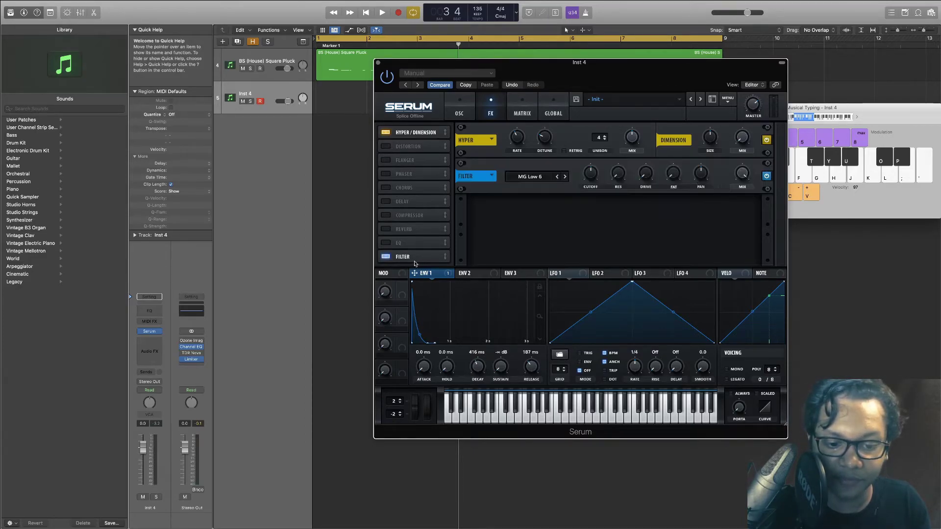
click(530, 177)
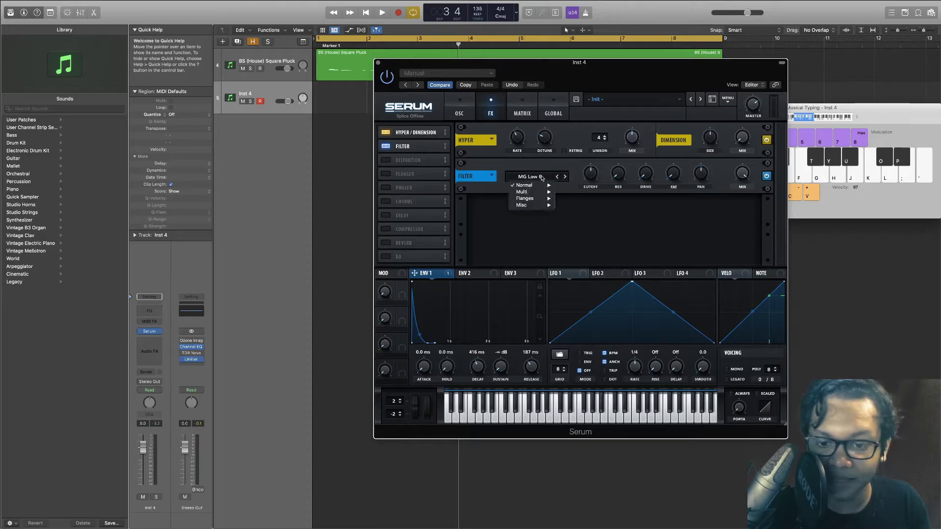
mouse_move(535, 206)
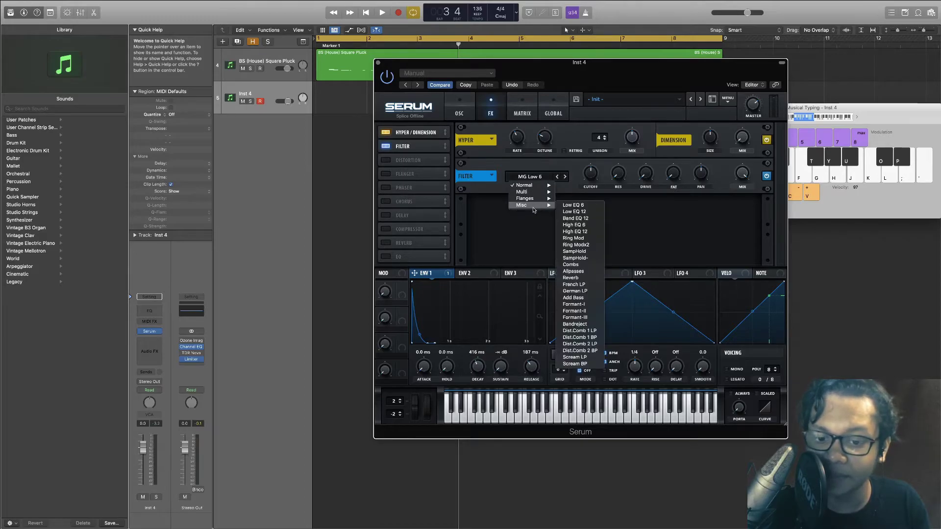
click(574, 311)
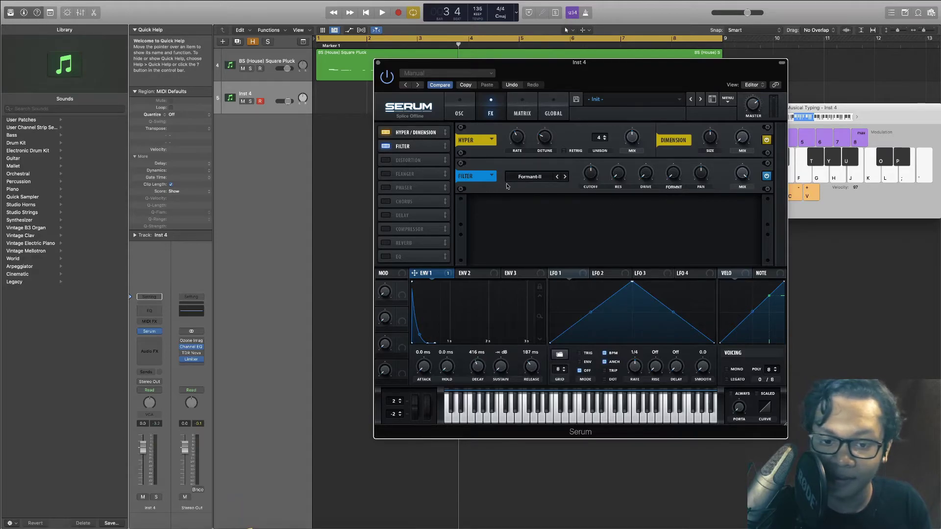
Step: Modulate the Formant-II effect filter's cutoff with ENV 1 and play notes to audition it
drag(422, 274, 585, 185)
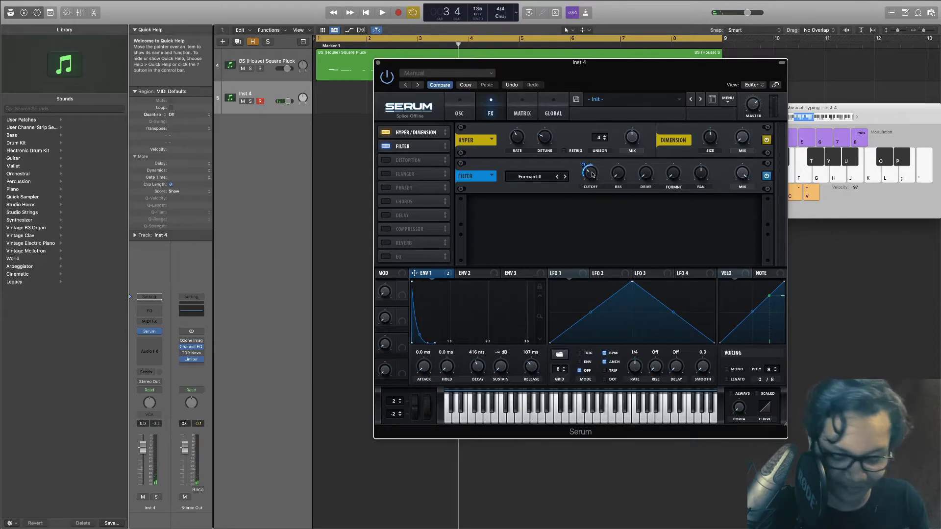
key(a)
key(a)
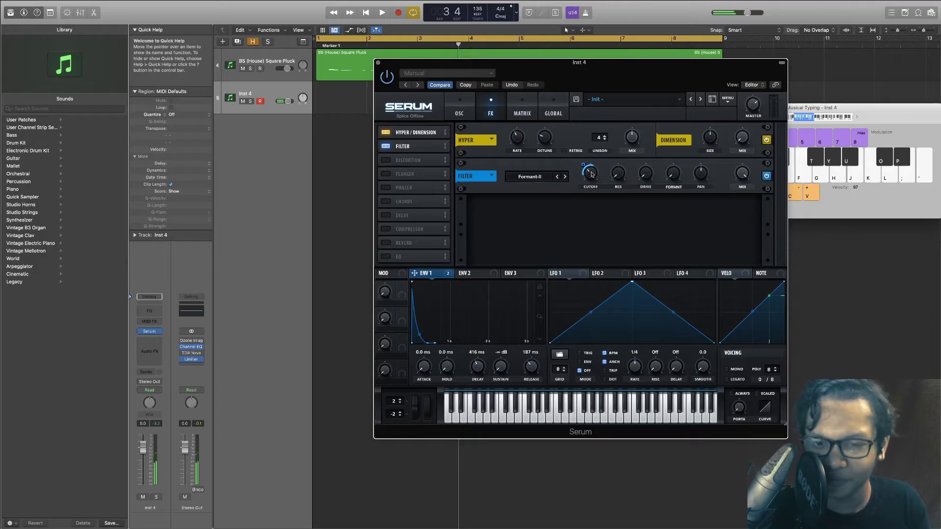
key(a)
key(a)
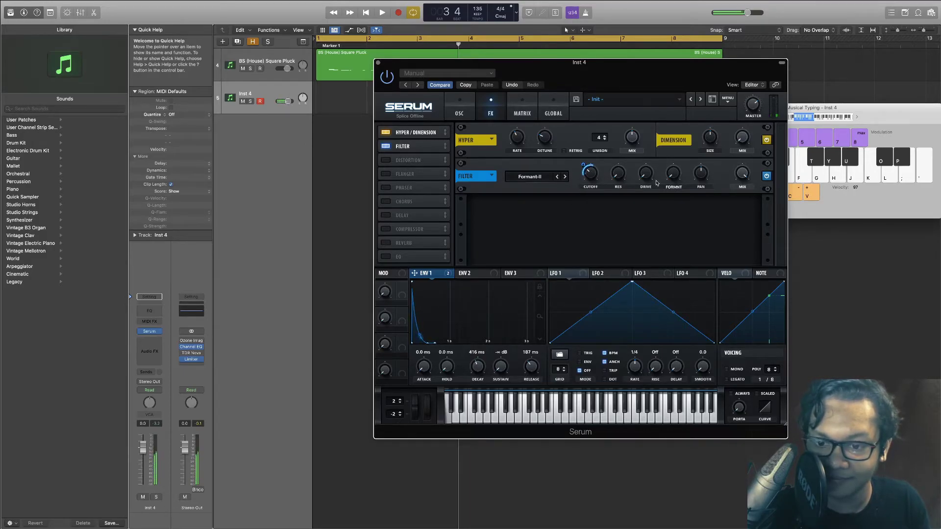
Step: Raise the effect filter's drive to about 29% and play repeated notes to check the sound
drag(647, 179, 643, 149)
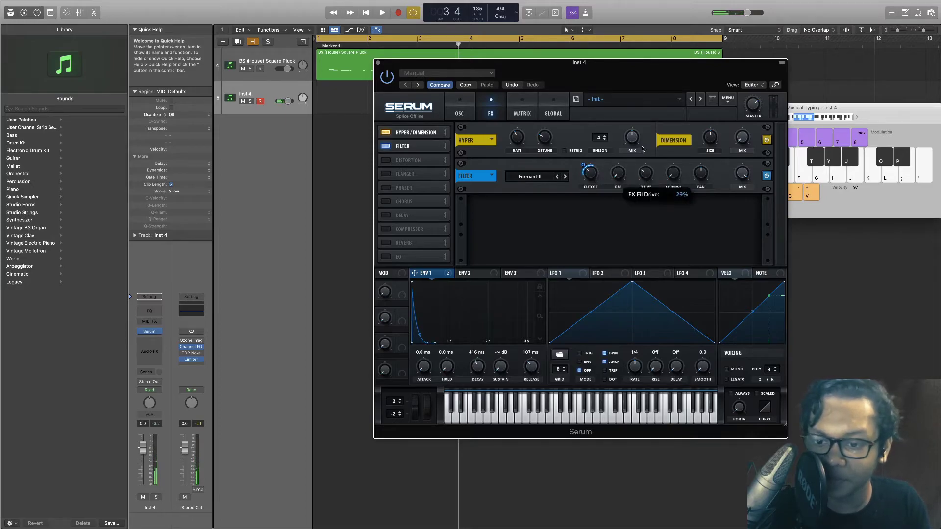
key(a)
mouse_move(671, 188)
key(a)
key(a)
key(a)
key(a)
key(a)
key(a)
mouse_move(592, 180)
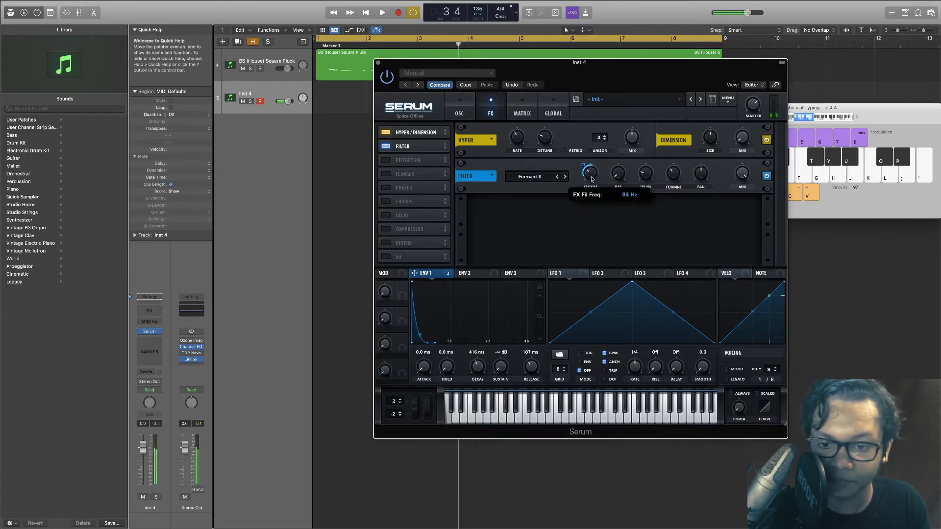
Step: Enable Distortion with the Lin.Fold type and modulate its mix with ENV 1 from a base of about 26%
click(386, 160)
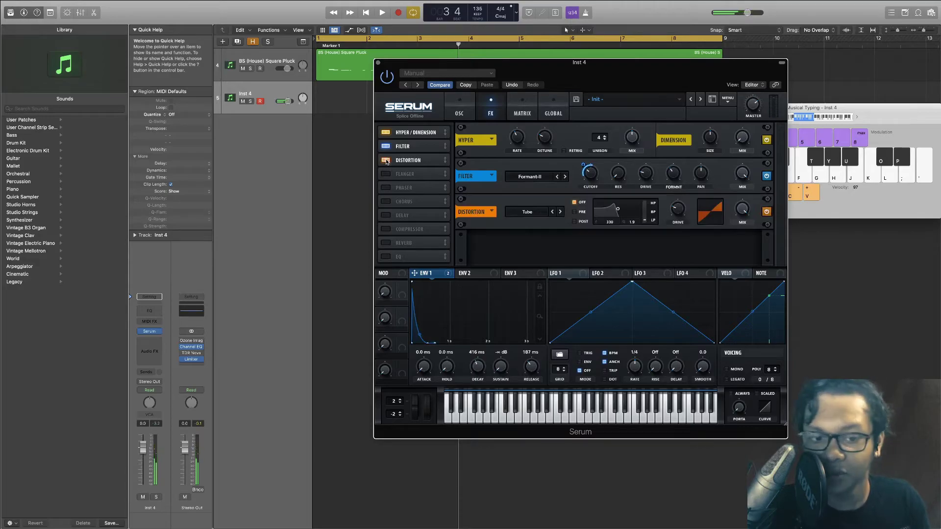
click(543, 215)
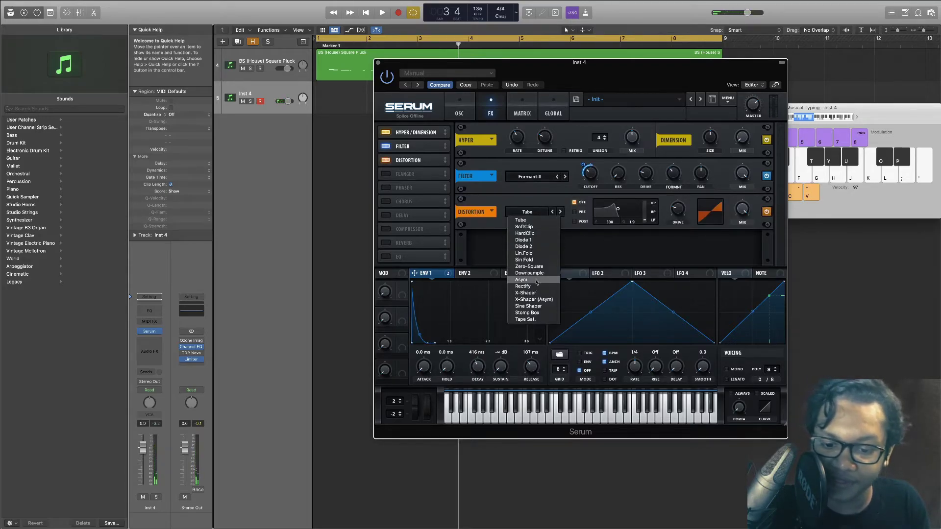
click(539, 254)
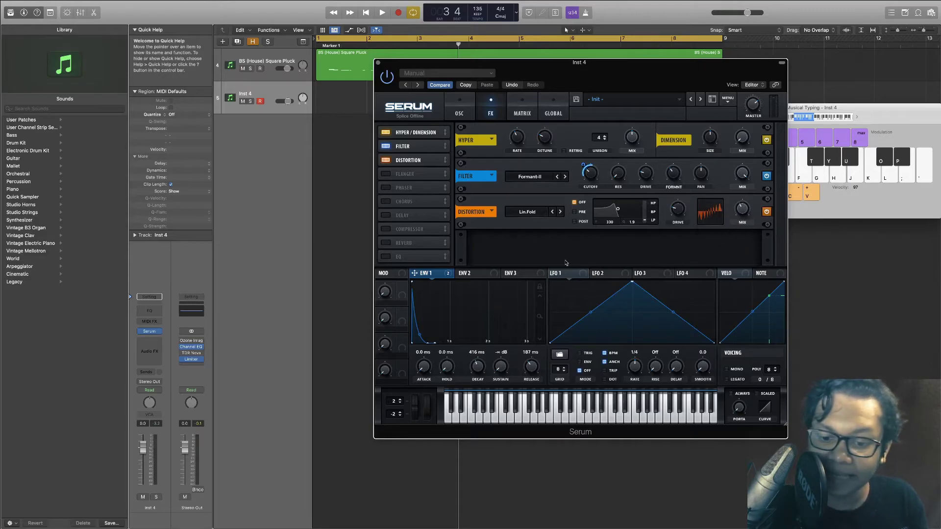
drag(442, 277, 742, 215)
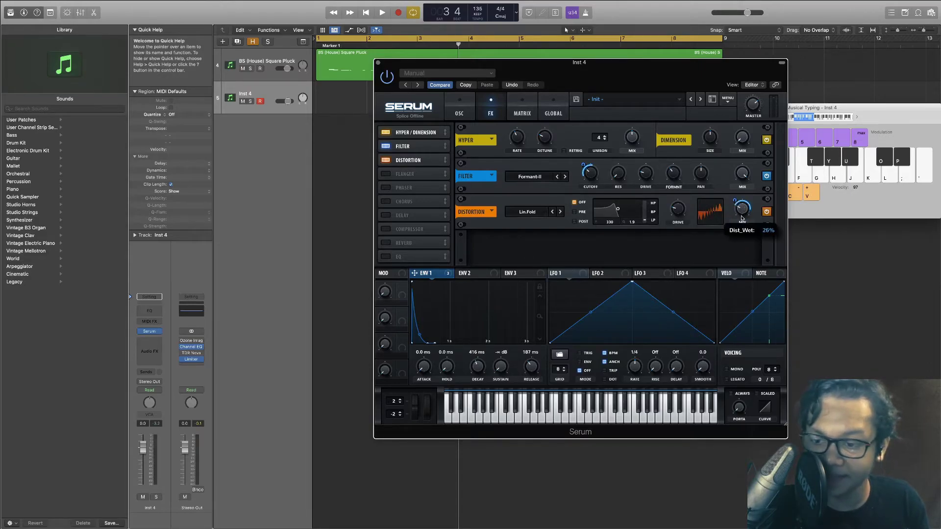
mouse_move(736, 203)
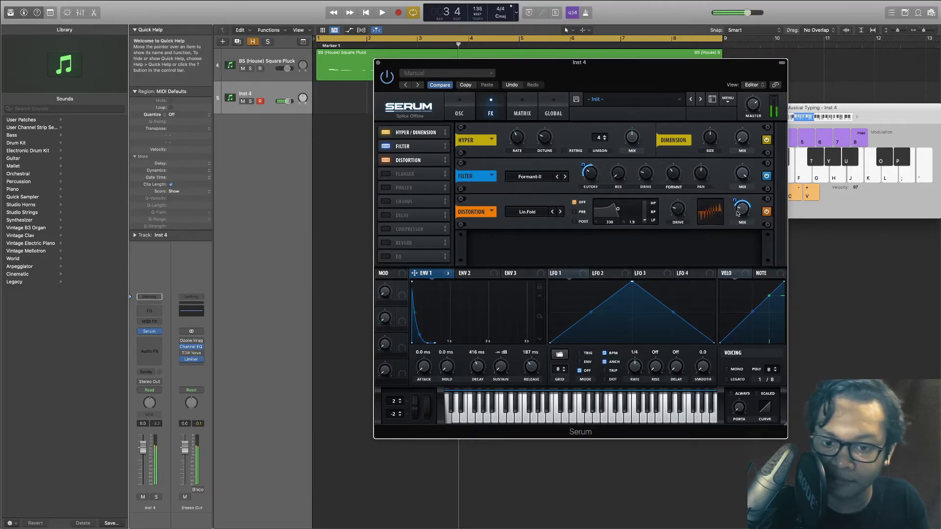
Step: Enable the Phaser effect and set its mix to about 69%, stereo phase to about 219 degrees and feedback to about 69%
click(386, 187)
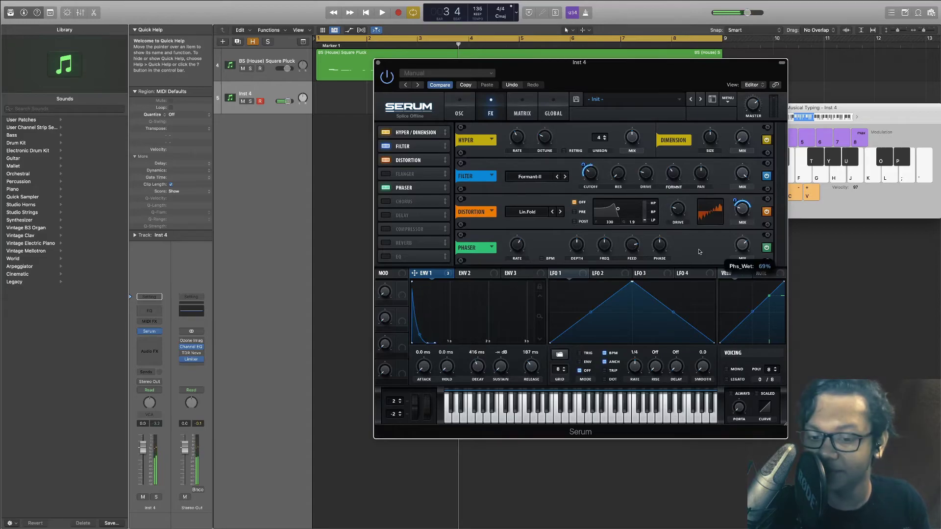
mouse_move(578, 260)
mouse_move(648, 243)
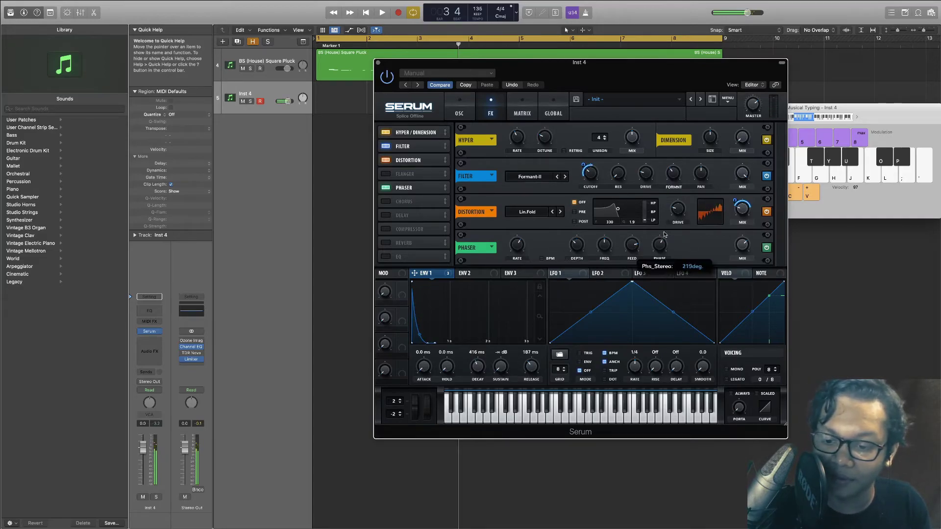
mouse_move(626, 256)
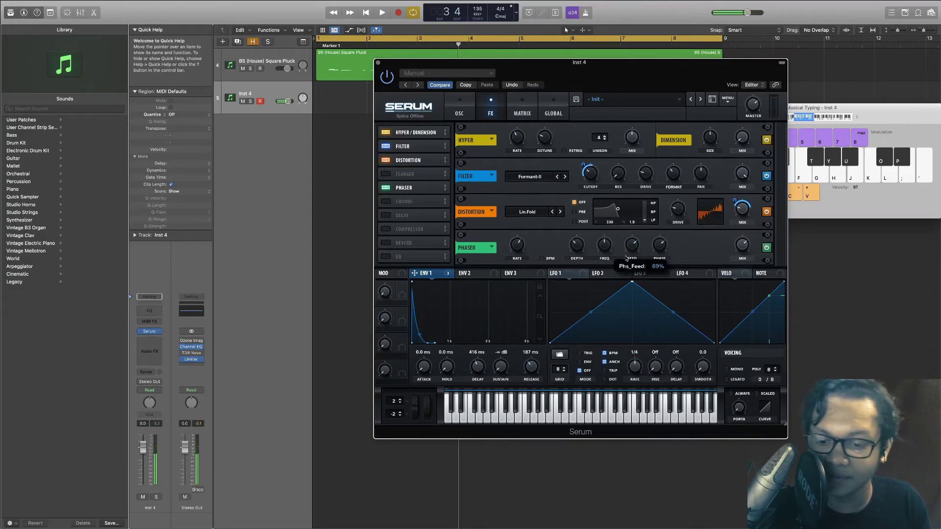
mouse_move(524, 244)
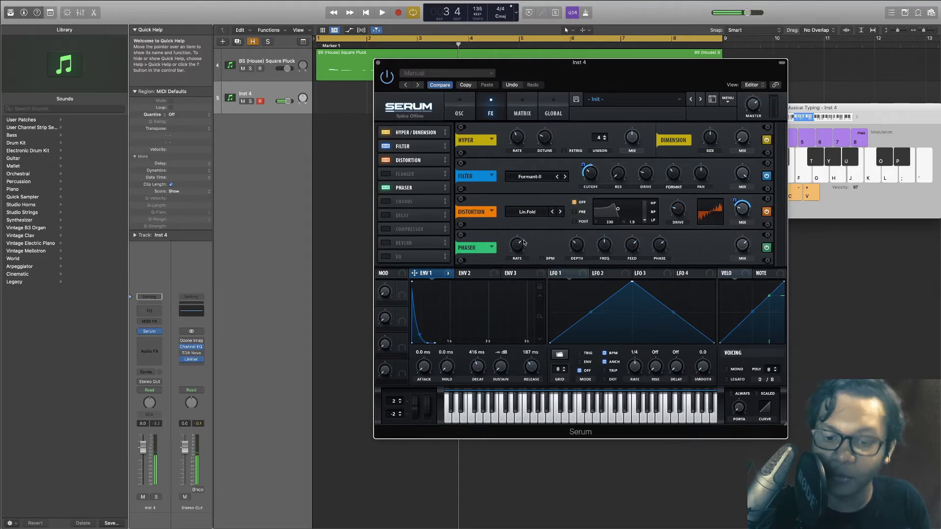
Step: Go back to the oscillator page, play a note and set oscillator A's warp mode to Quantize
click(459, 110)
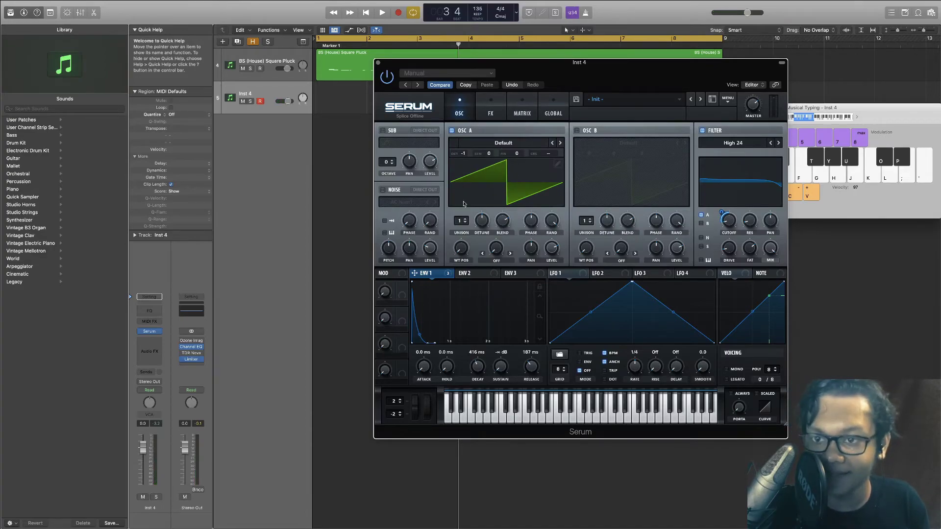
key(a)
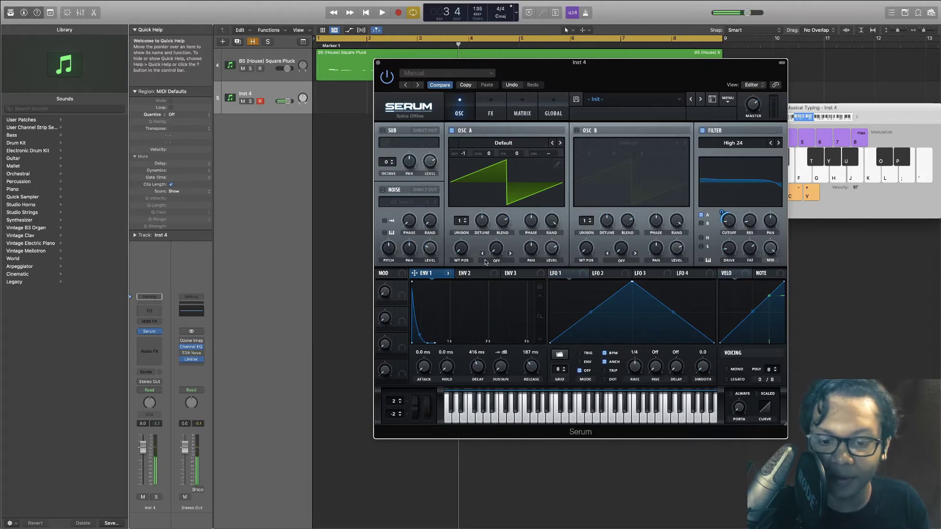
click(485, 263)
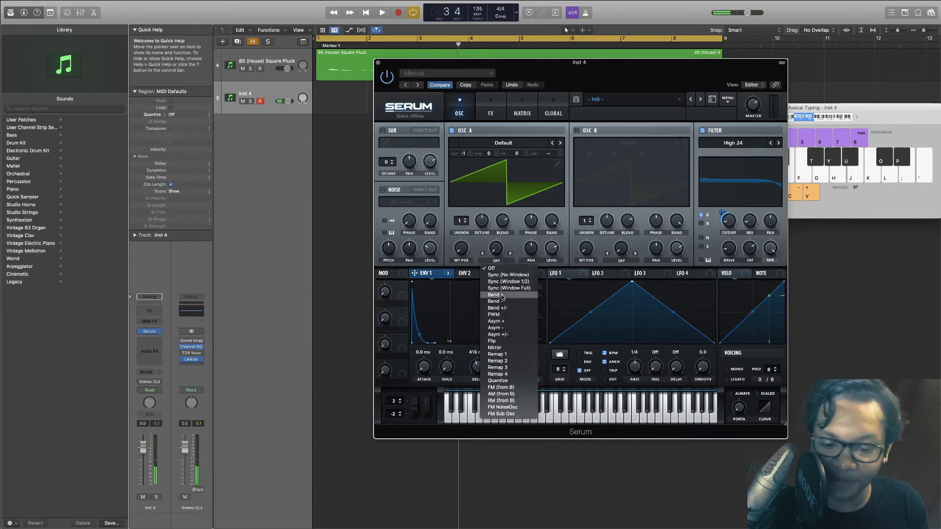
click(518, 380)
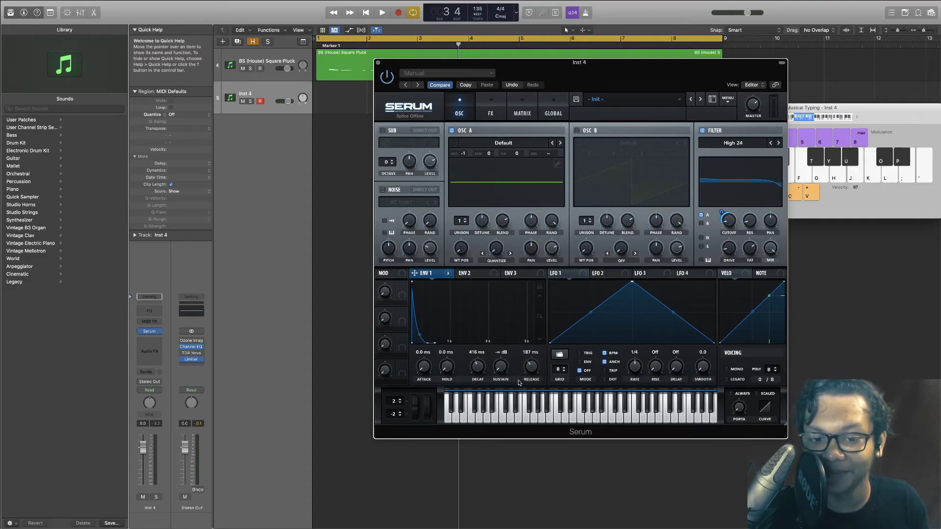
Step: Try high Quantize warp amounts on oscillator A, from a flat line to a raised block, while playing repeated notes
drag(490, 241, 492, 223)
drag(505, 177, 518, 146)
key(a)
key(a)
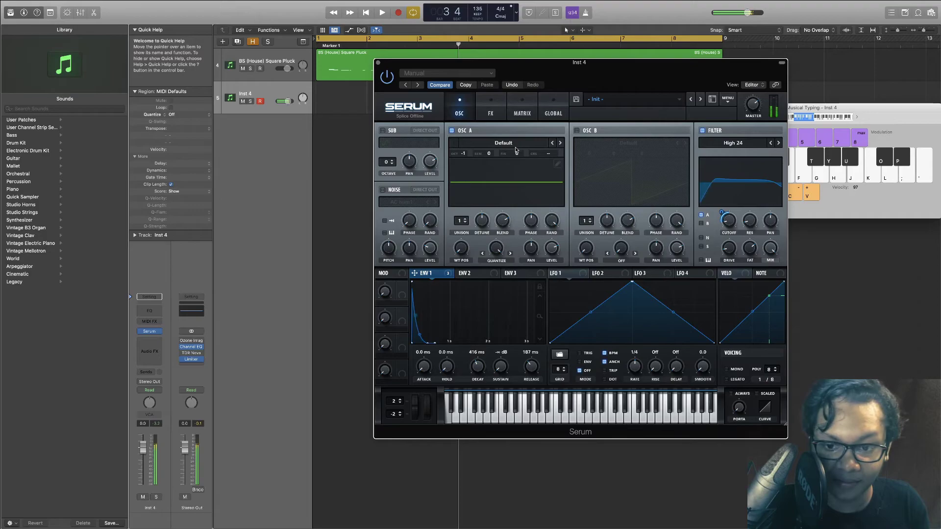
click(510, 195)
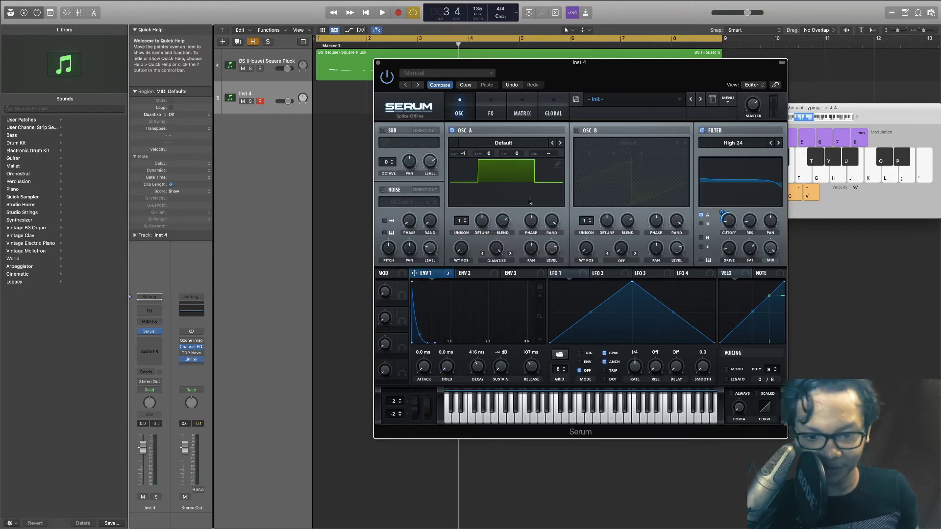
Step: Sweep oscillator A's warp amount down to the plain saw and back up until the waveform forms one raised square block
drag(496, 249, 474, 341)
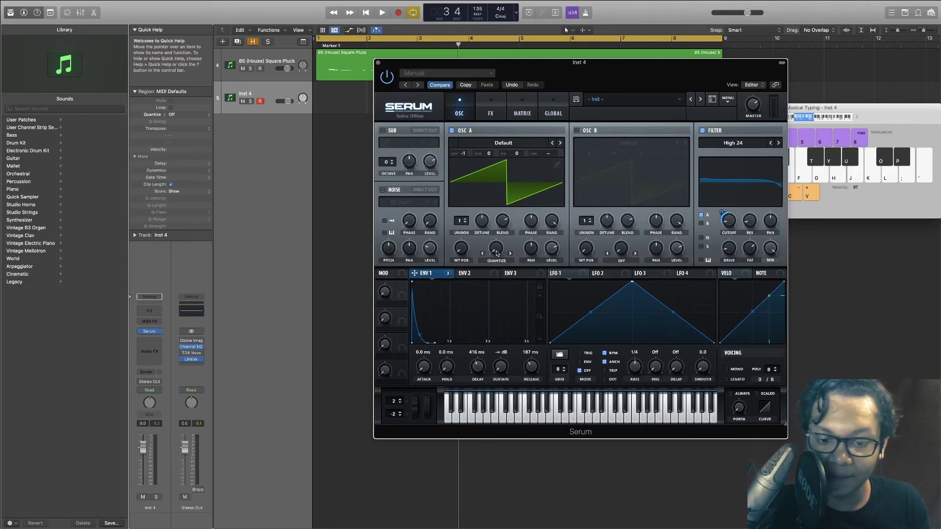
drag(497, 253, 497, 247)
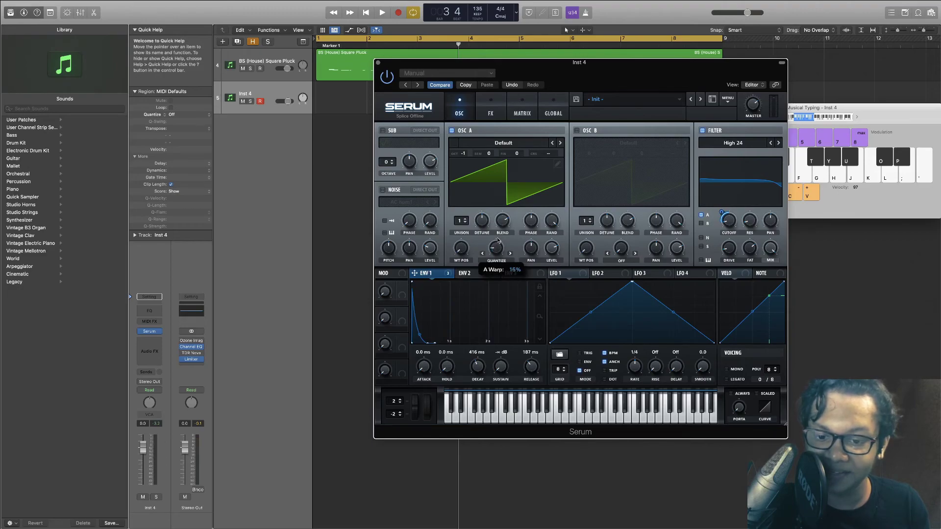
drag(502, 229, 505, 200)
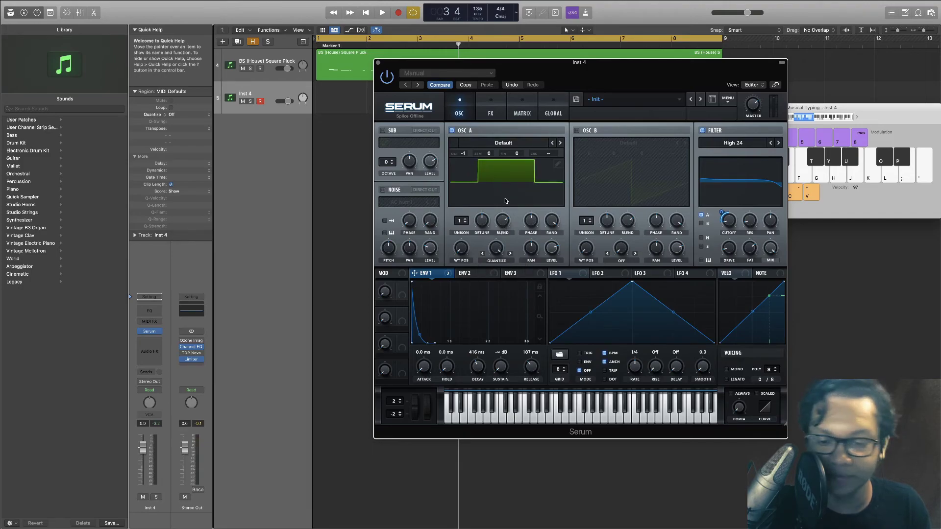
mouse_move(497, 253)
drag(497, 252, 488, 253)
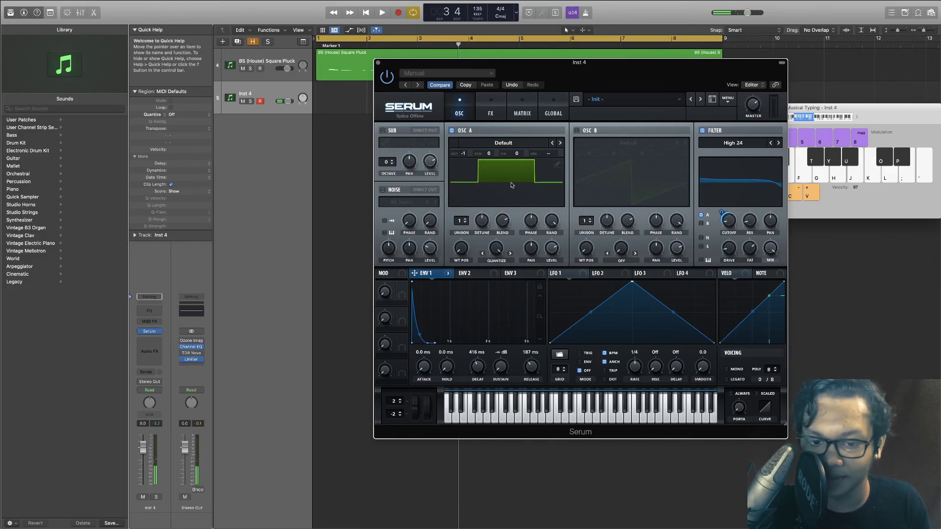